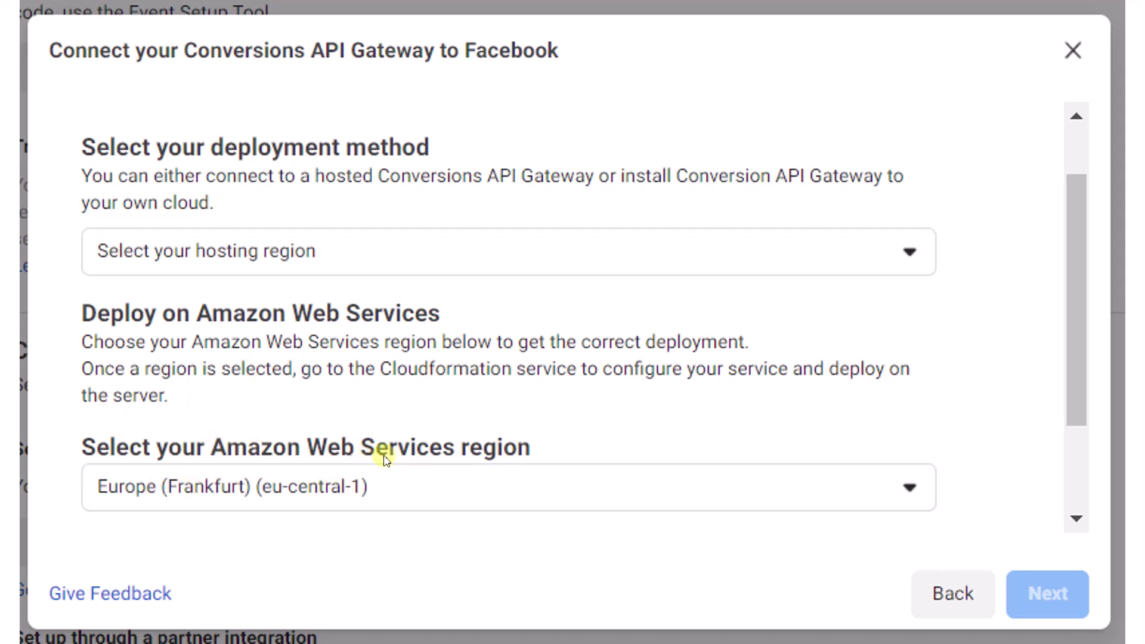
scroll(467, 430, down, 2)
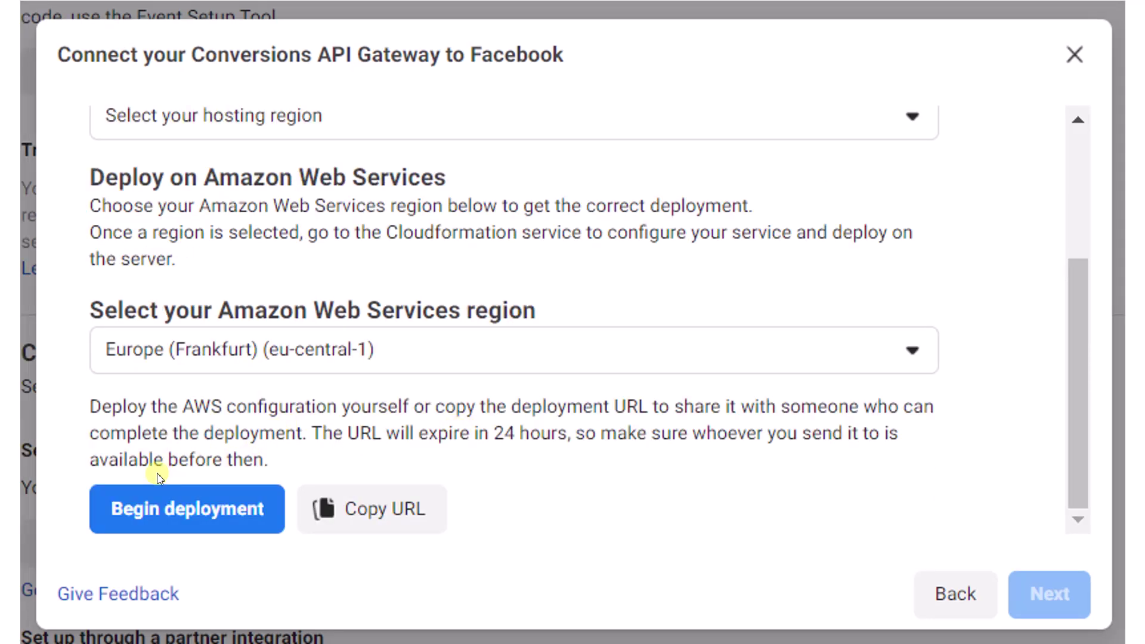
- Begin deploying the Facebook-Conversions-API-Gateway-01 stack to AWS in Frankfurt
click(208, 489)
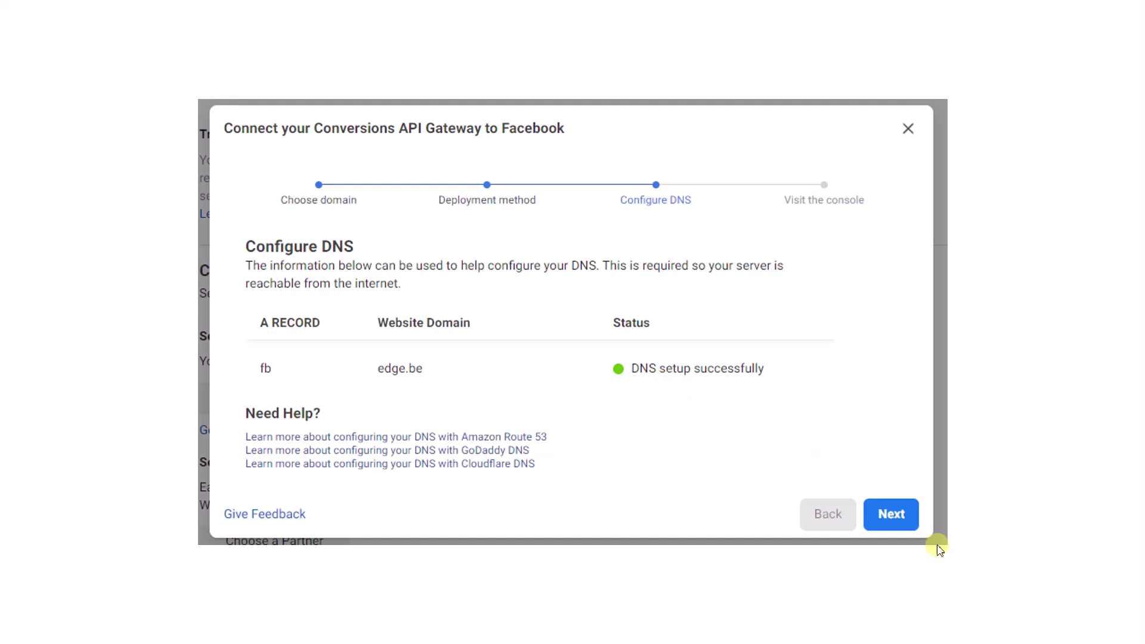
- Confirm the edge.be DNS setup succeeded and advance to the Visit the console step
click(902, 517)
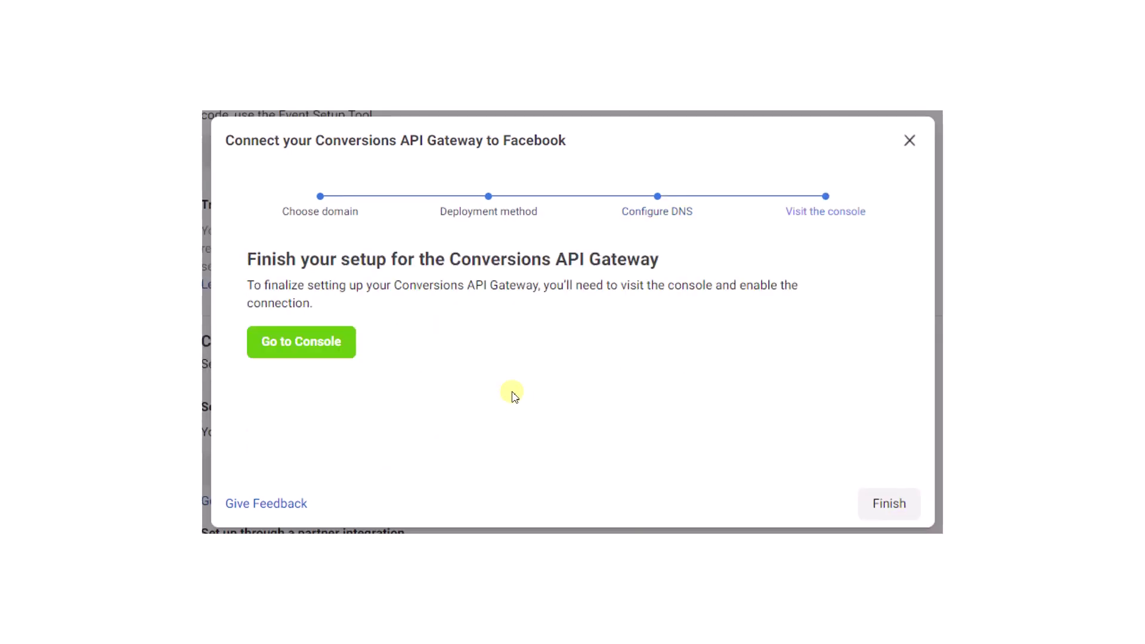